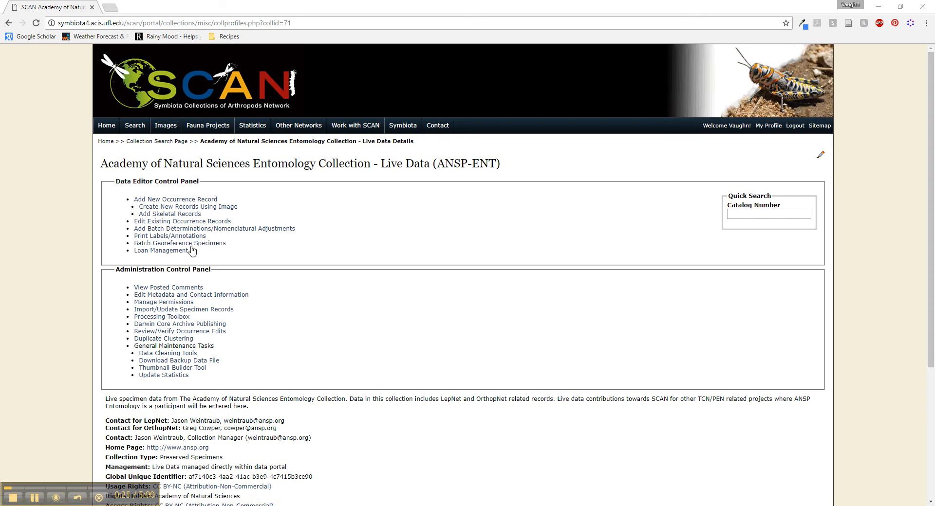
Open batch georeferencing for the collection's specimens and generate the locality list for the state of Pennsylvania
click(220, 244)
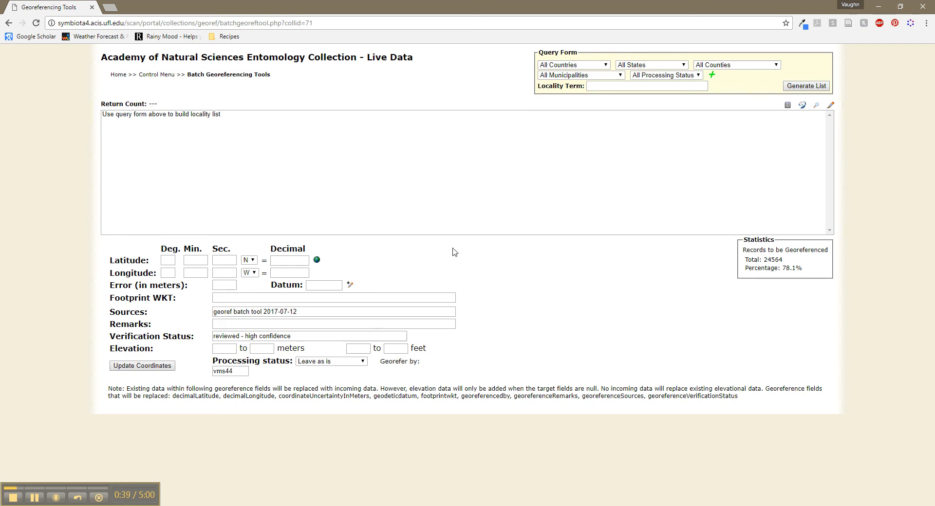
click(640, 68)
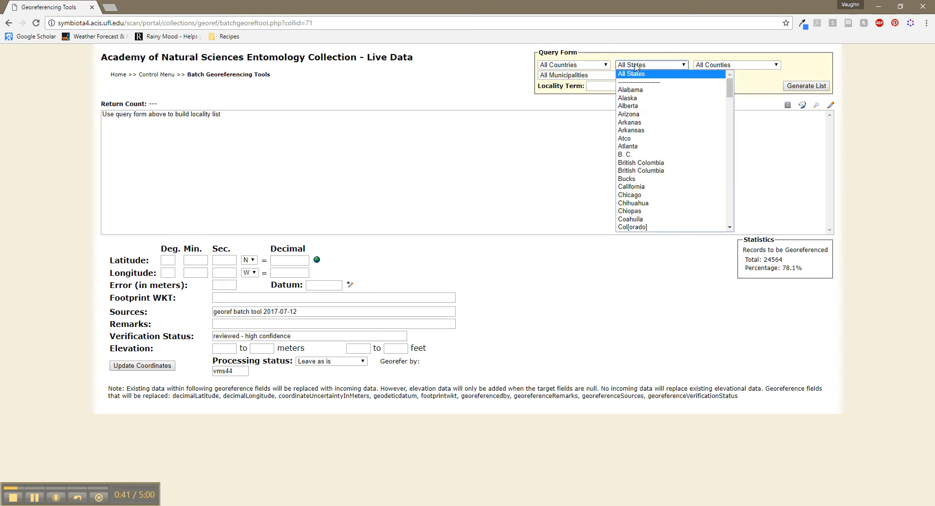
scroll(652, 194, down, 15)
scroll(651, 202, down, 5)
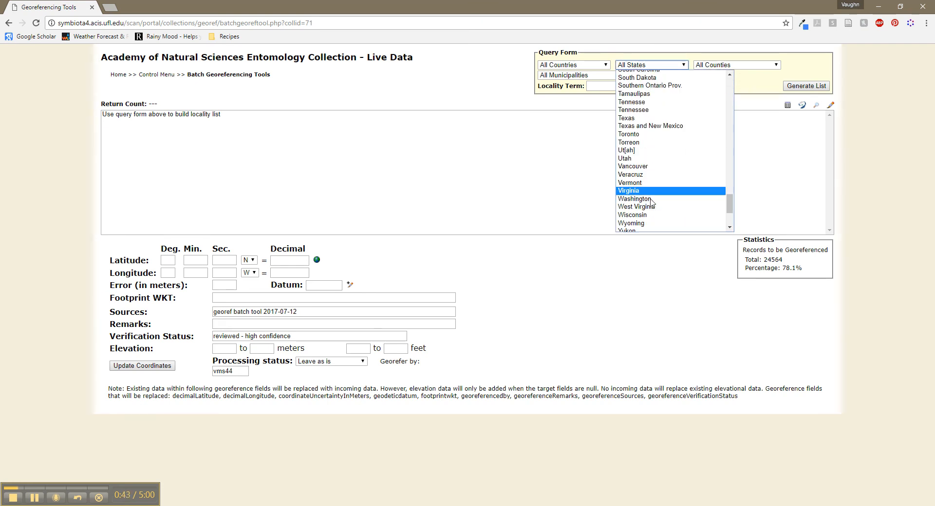
scroll(655, 204, down, 5)
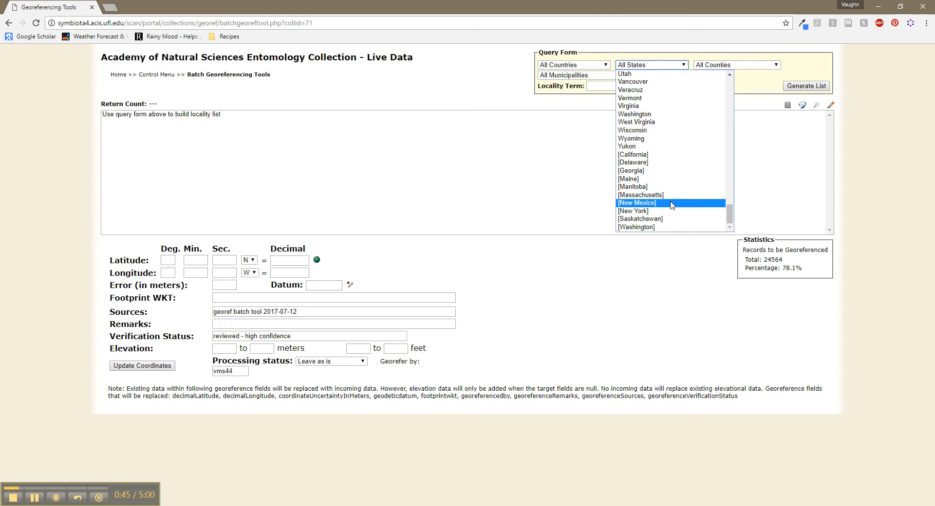
scroll(667, 200, up, 10)
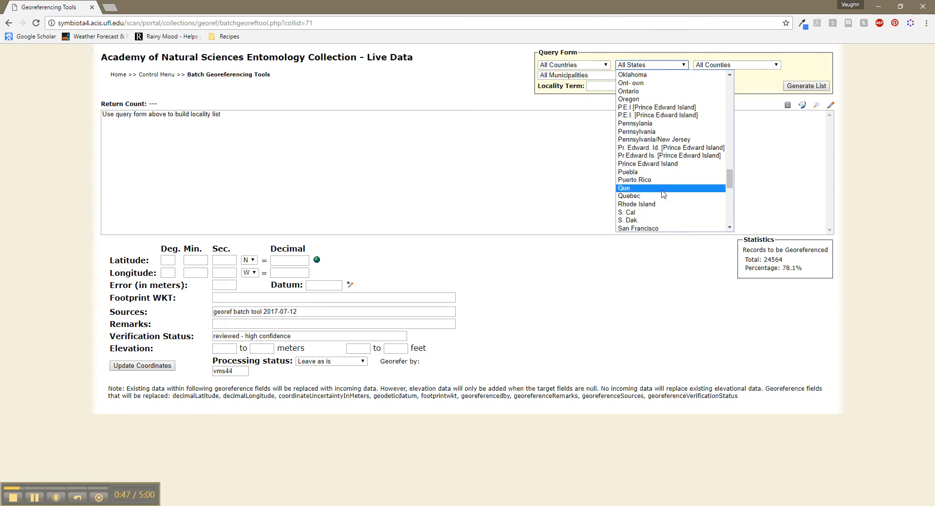
click(643, 132)
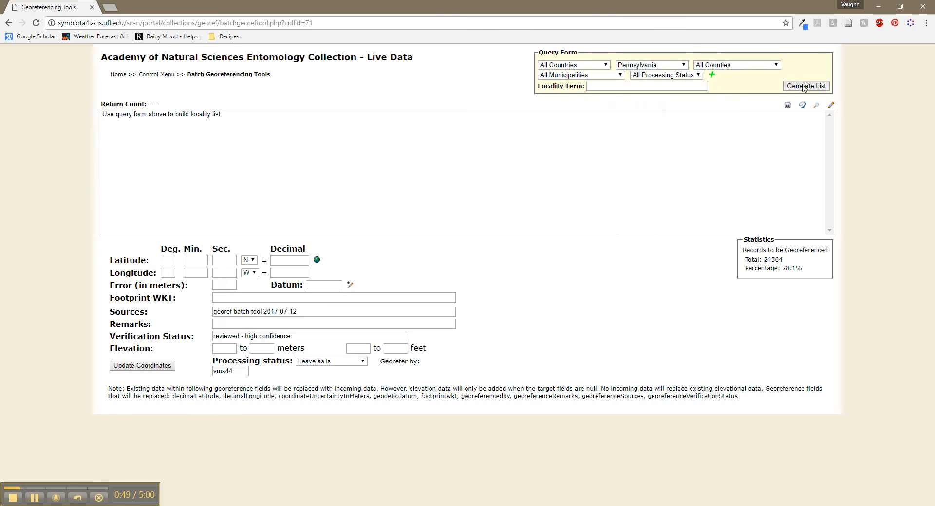
click(804, 86)
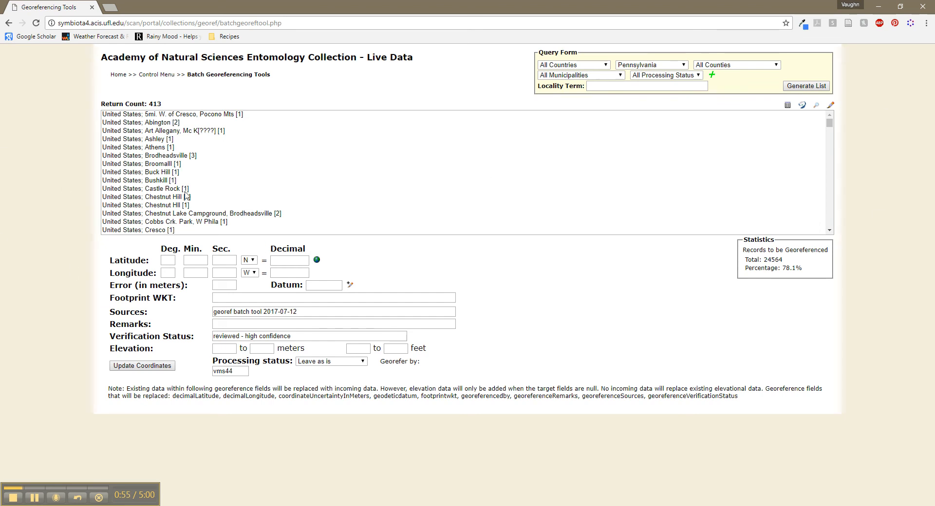
Select the "United States; Fairmount Park" locality in the list and look it up in GEOLocate
scroll(185, 195, down, 3)
scroll(185, 191, up, 1)
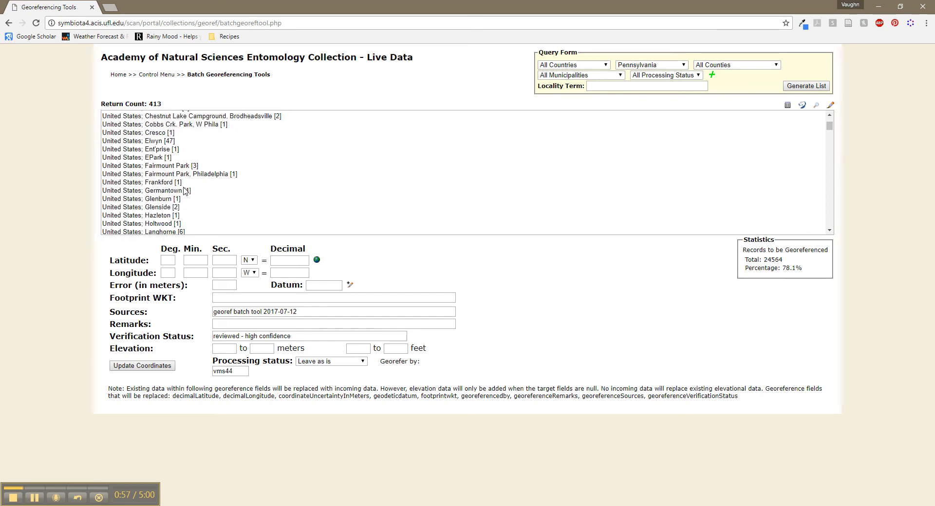
click(186, 167)
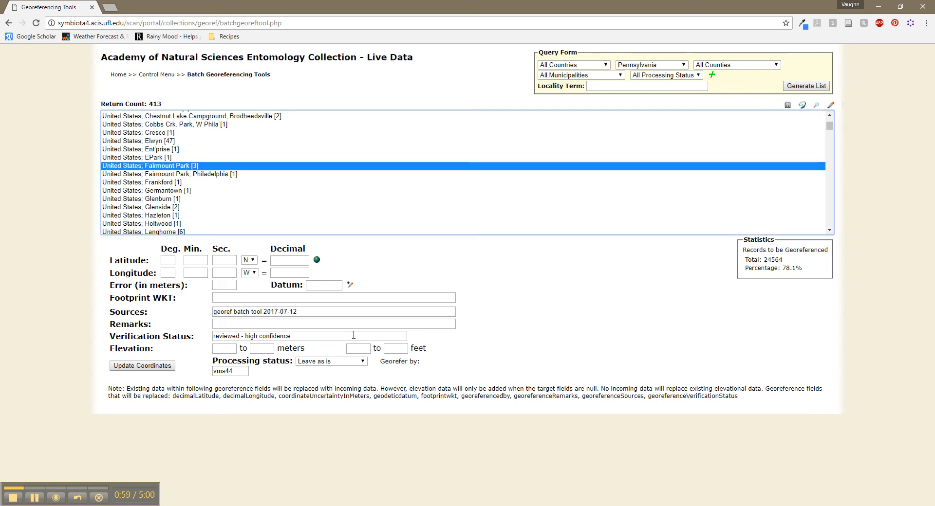
click(806, 106)
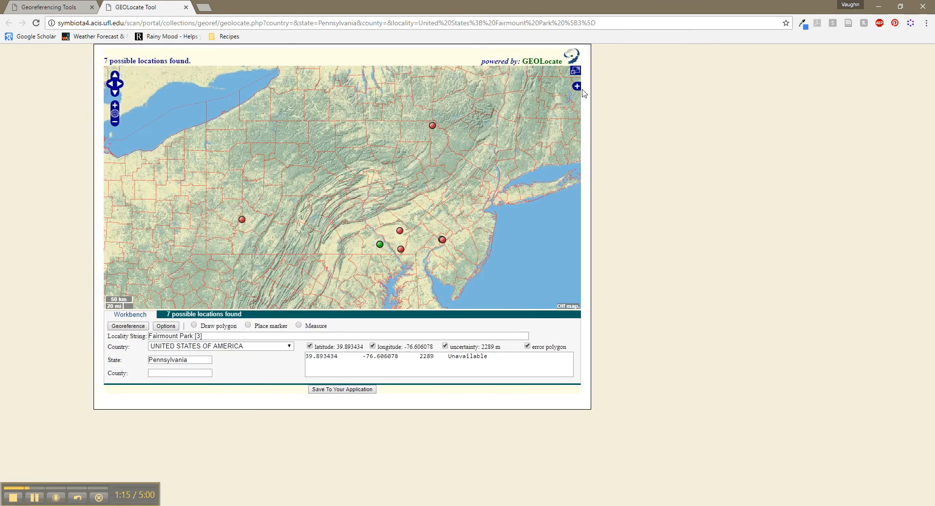
Set the GEOLocate base layer to Google Streets to examine the possible locations around Fairmount Park in Philadelphia
scroll(381, 244, up, 3)
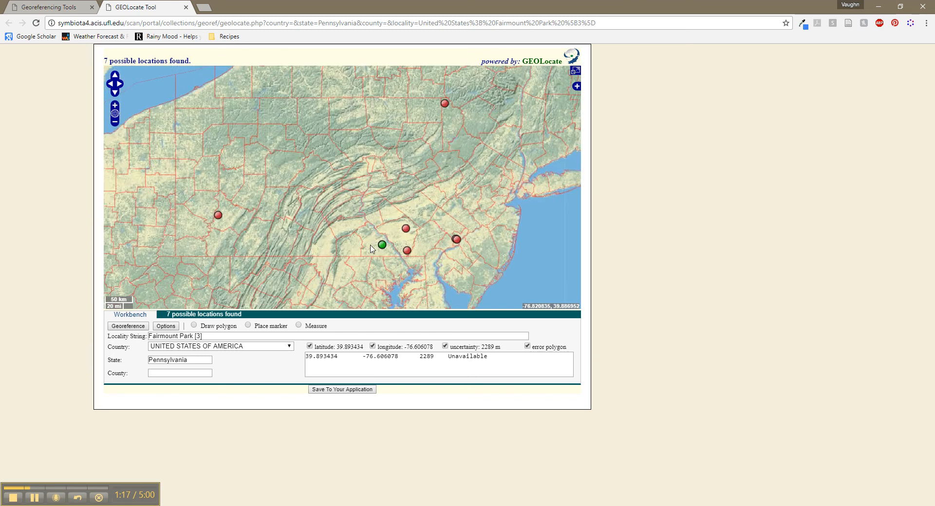
drag(550, 236, 267, 229)
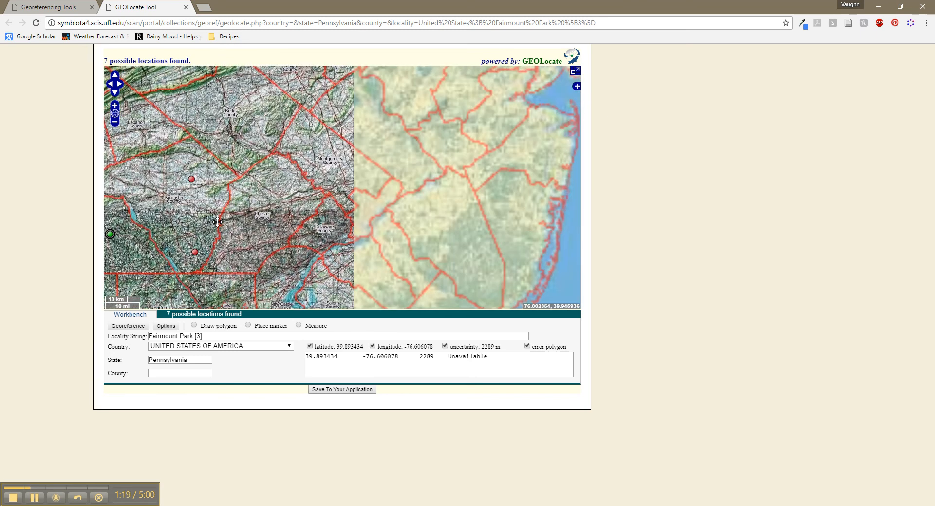
scroll(366, 221, up, 1)
scroll(367, 224, up, 2)
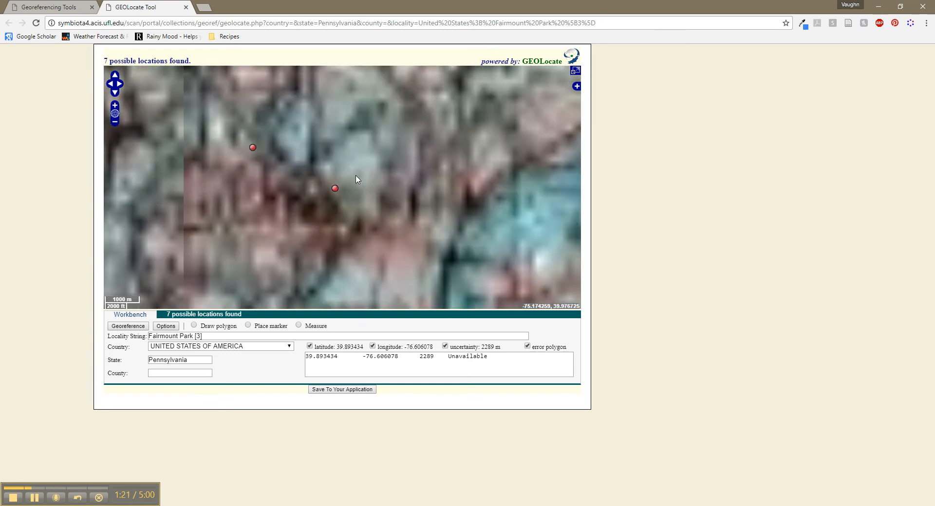
click(577, 87)
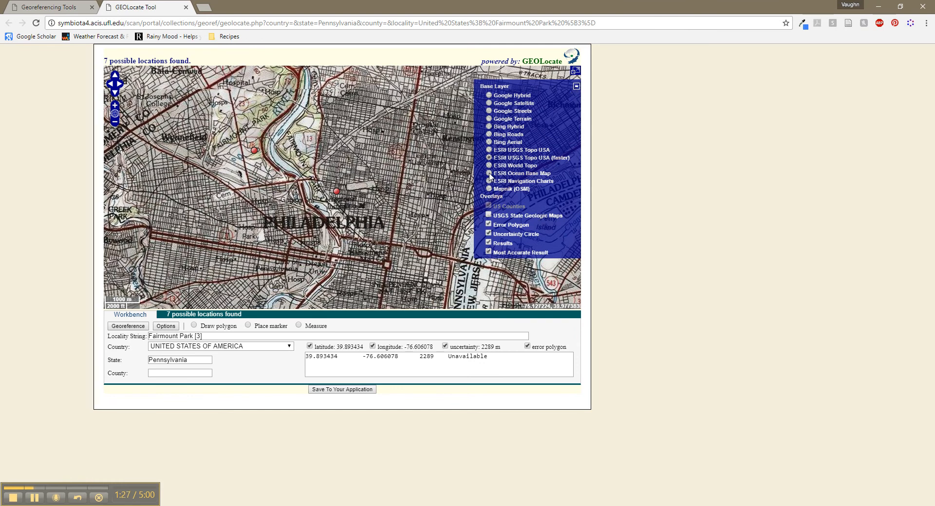
click(489, 112)
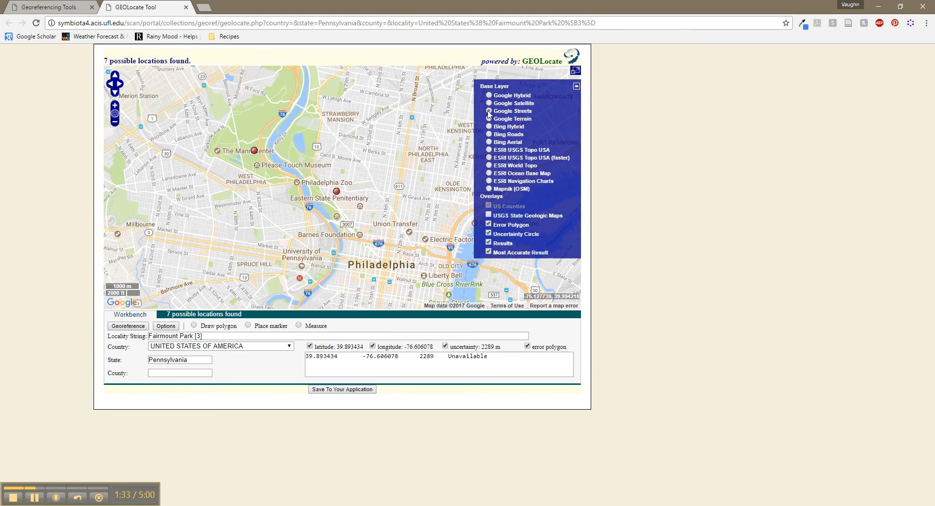
click(577, 87)
drag(413, 168, 442, 259)
drag(354, 237, 429, 212)
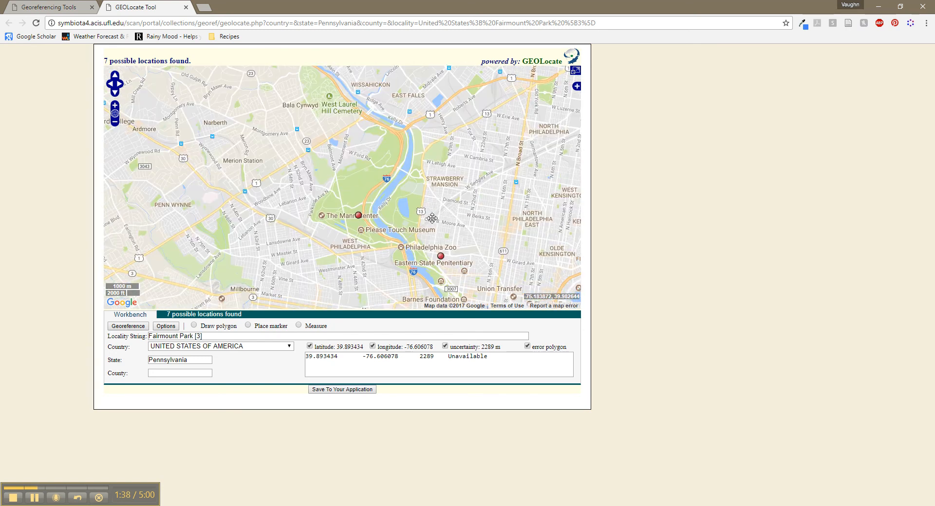
Choose the Philadelphia result near The Mann Center, widen its uncertainty radius to about 3458 m and save it to the georeferencing form
click(357, 216)
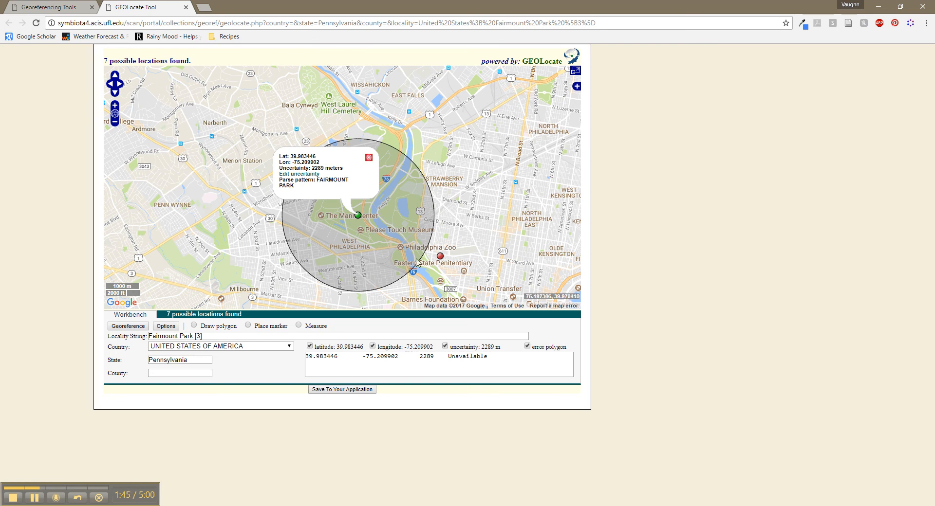
click(309, 176)
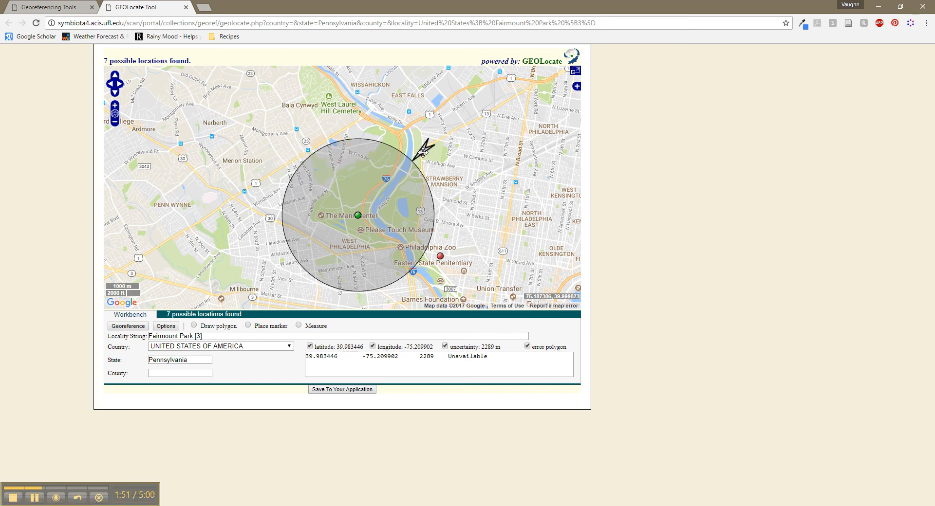
drag(424, 149, 453, 124)
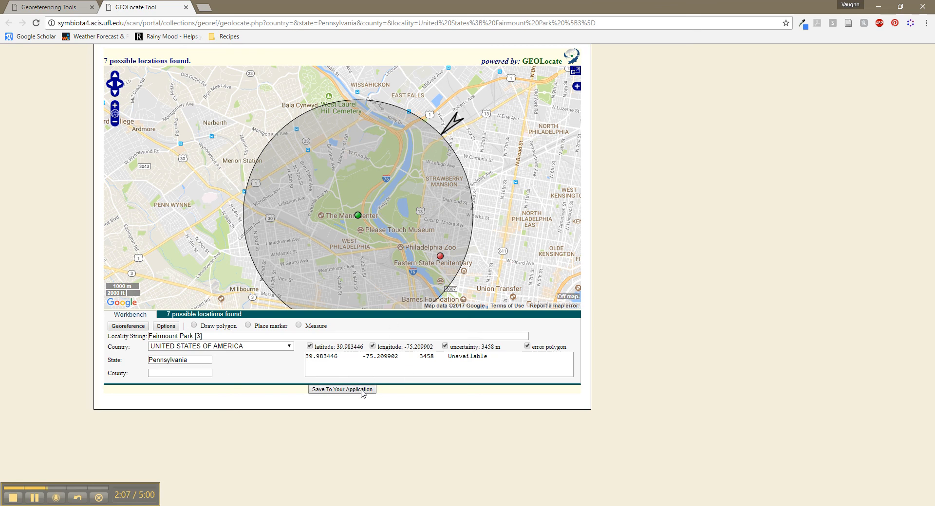
click(346, 390)
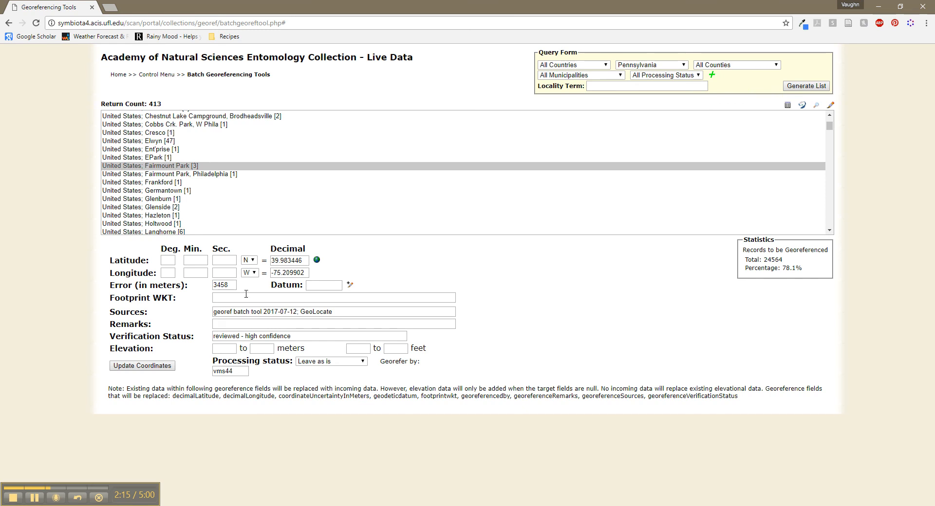
Enter the georeference remark "Adjusted error radius to encompass entire park system."
drag(232, 286, 220, 285)
click(227, 326)
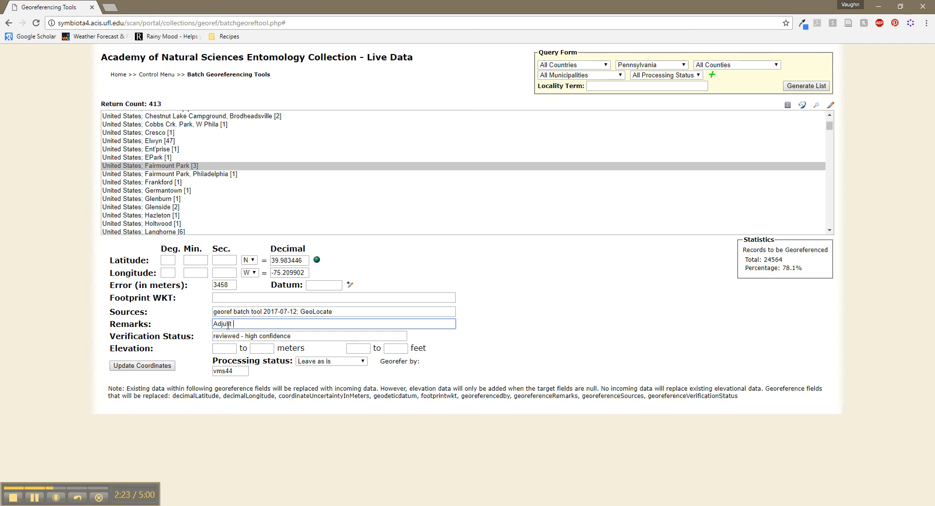
text(Adjusted error radius to encompass entire park system)
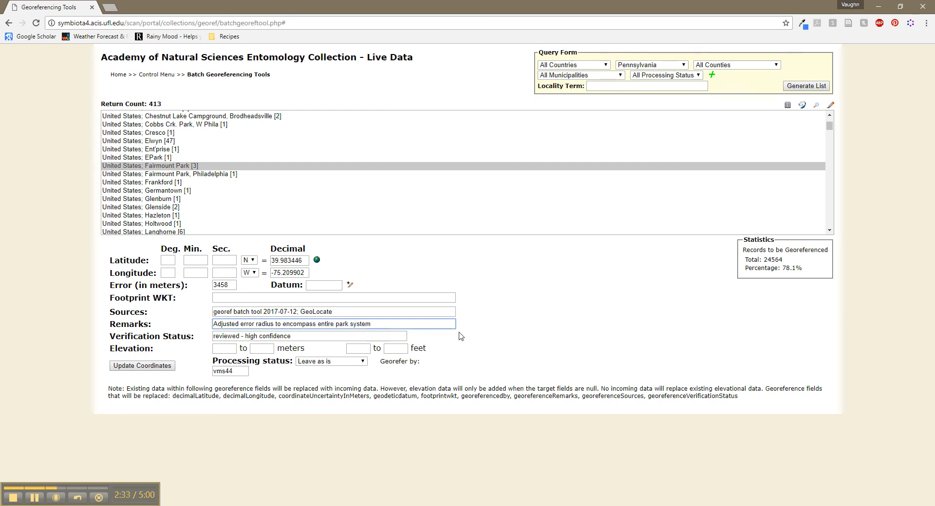
text(.)
click(565, 317)
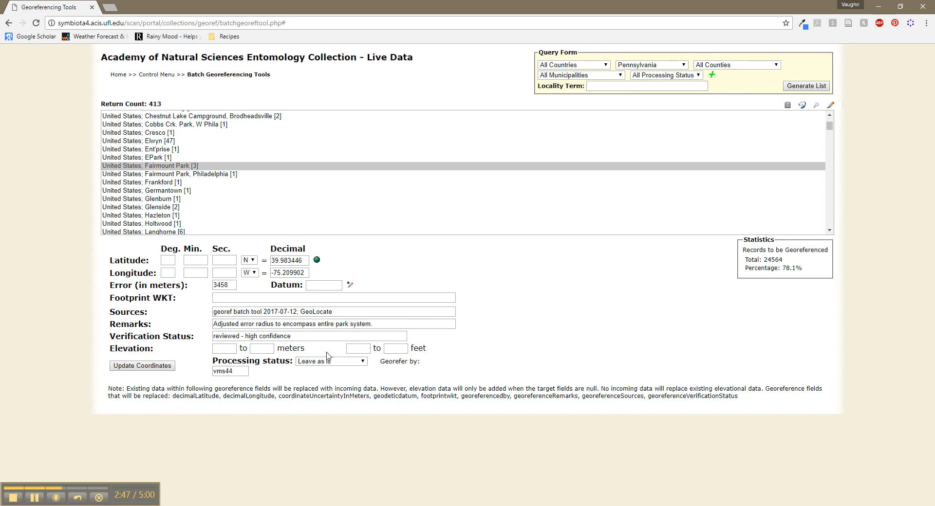
click(223, 347)
click(254, 349)
click(322, 363)
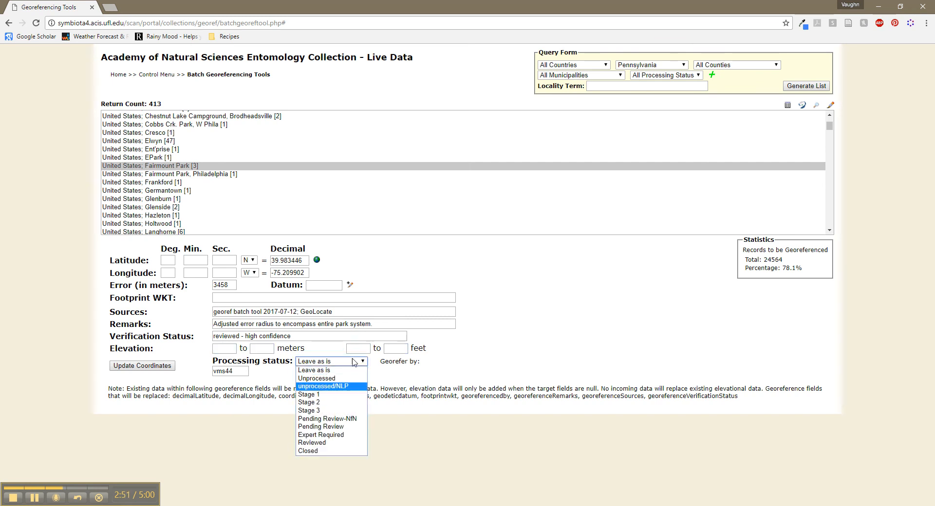
click(615, 352)
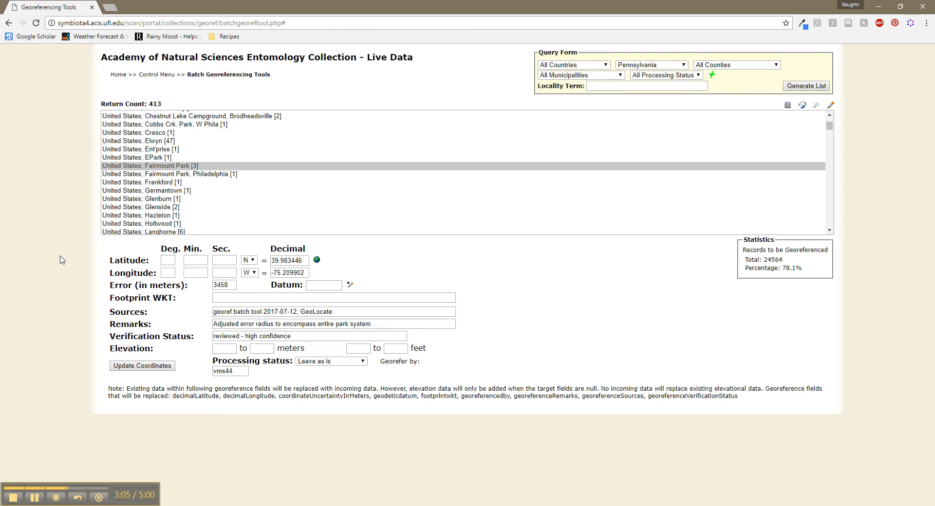
Select both "Fairmount Park" and "Fairmount Park, Philadelphia" localities and update their coordinates with the entered georeference
click(184, 169)
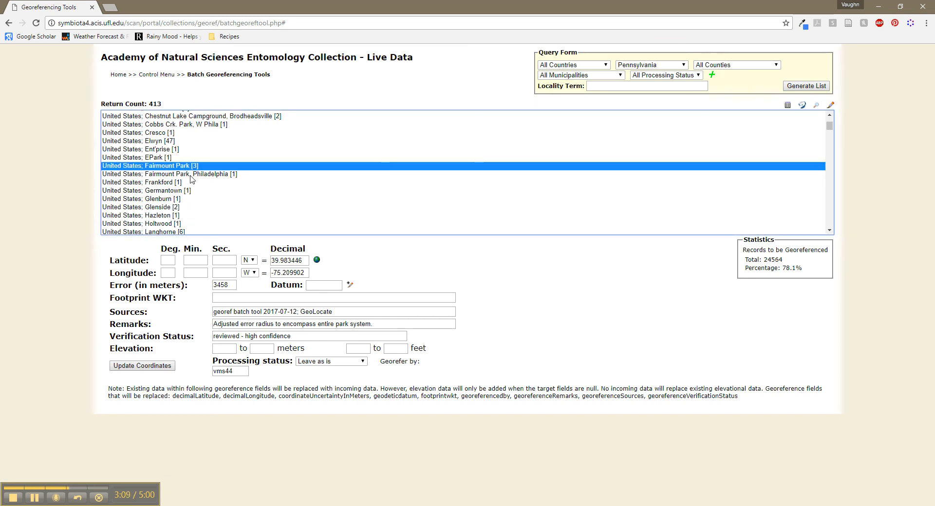
ctrl+click(203, 175)
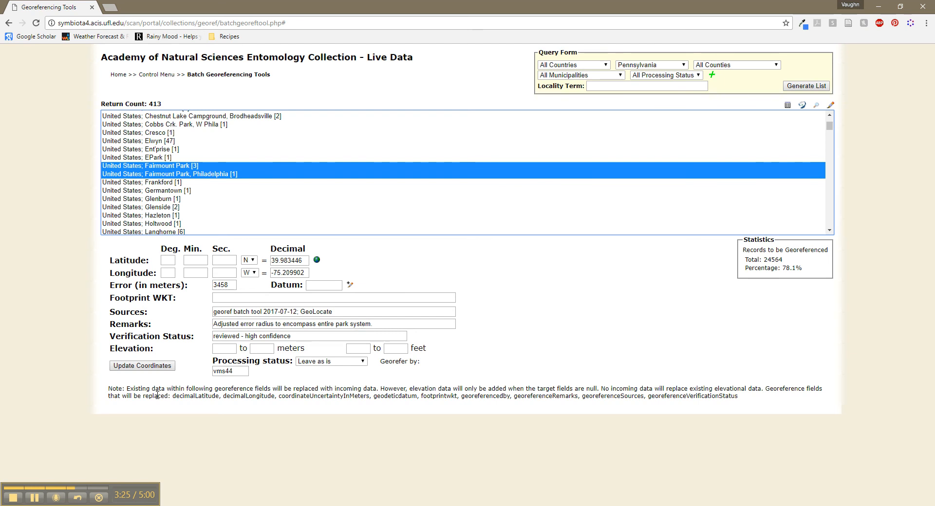
click(154, 369)
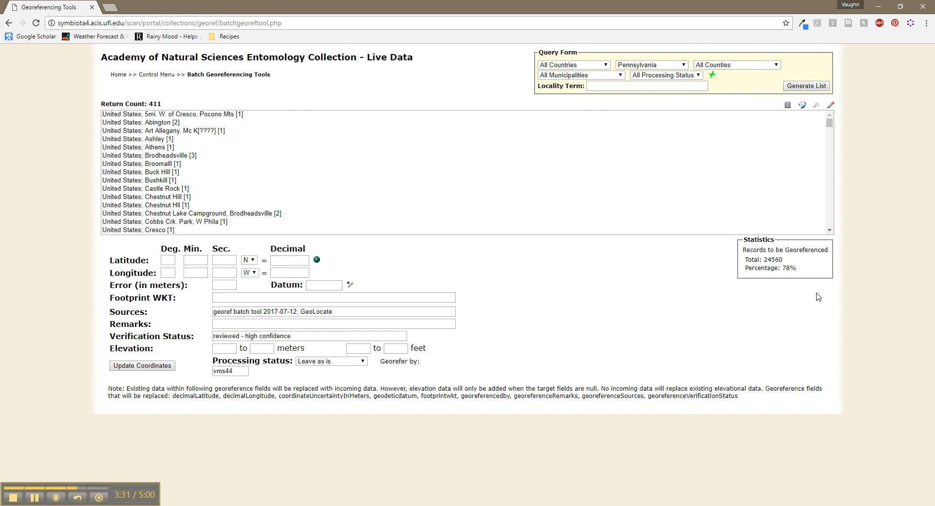
drag(793, 270, 778, 269)
click(651, 370)
mouse_move(829, 124)
mouse_down()
mouse_move(833, 214)
mouse_move(831, 125)
mouse_up()
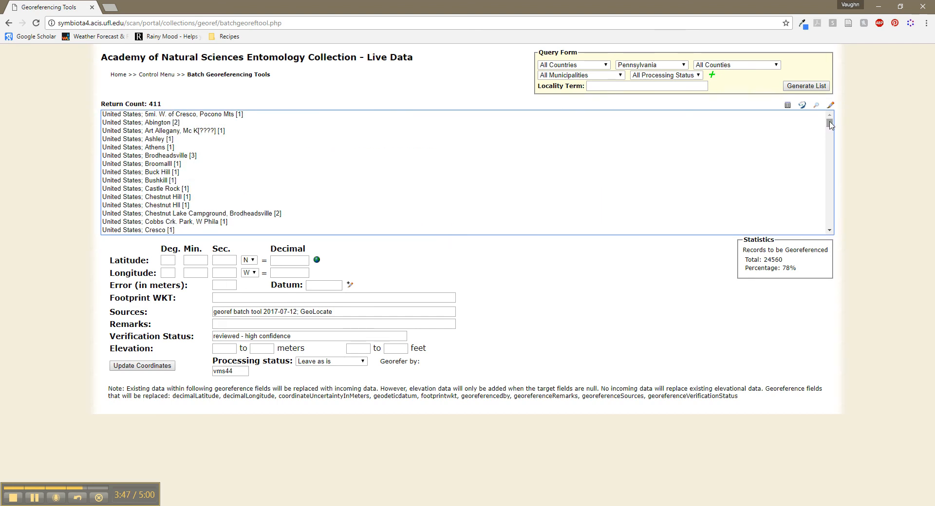